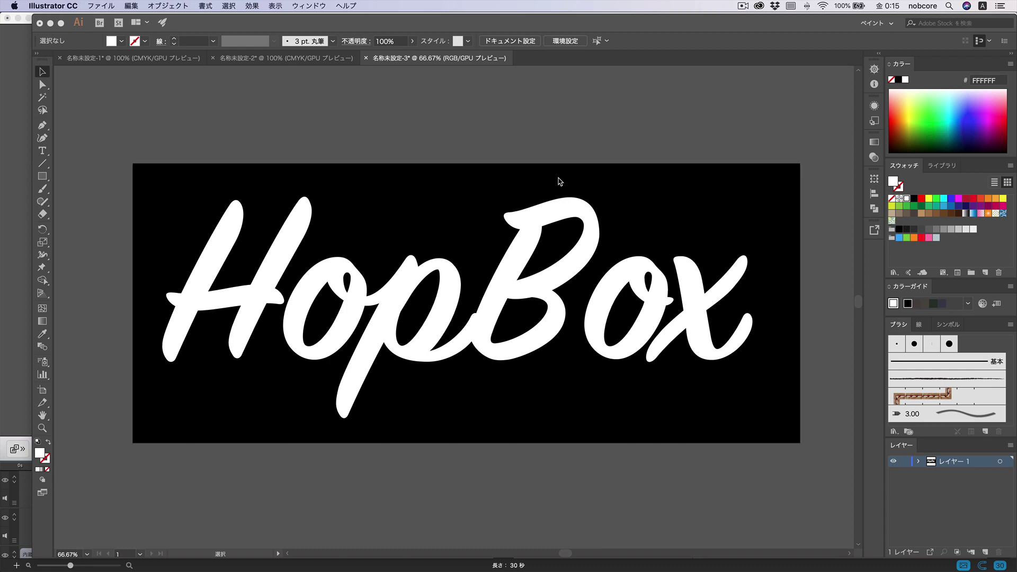
Leave the finished HopBox logo in Illustrator and switch to ZBrush.
key("super+Tab")
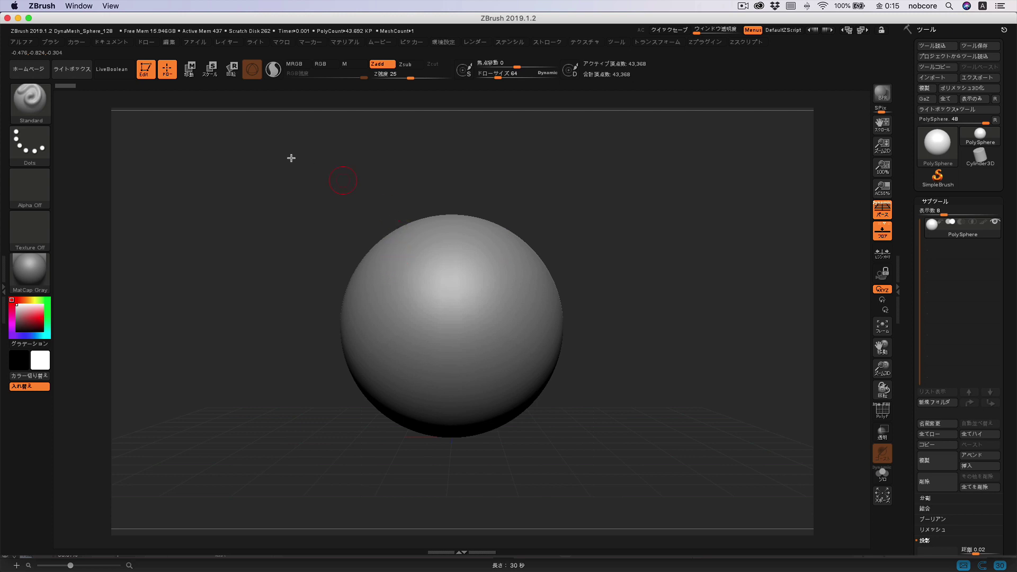
Load the 512 HardSurface Spotlight file from LightBox's Spotlight tab.
left_click(82, 77)
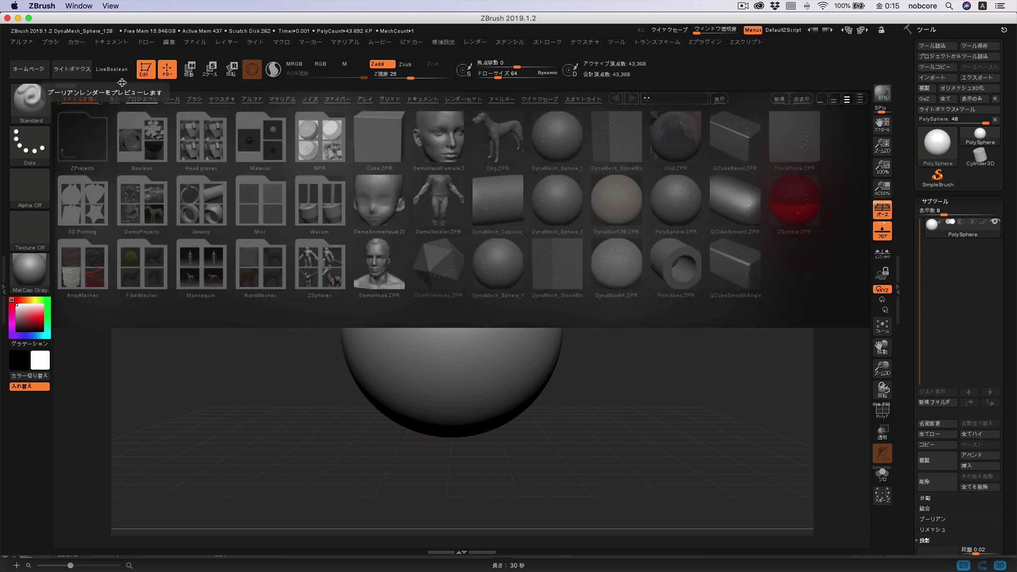
left_click(586, 99)
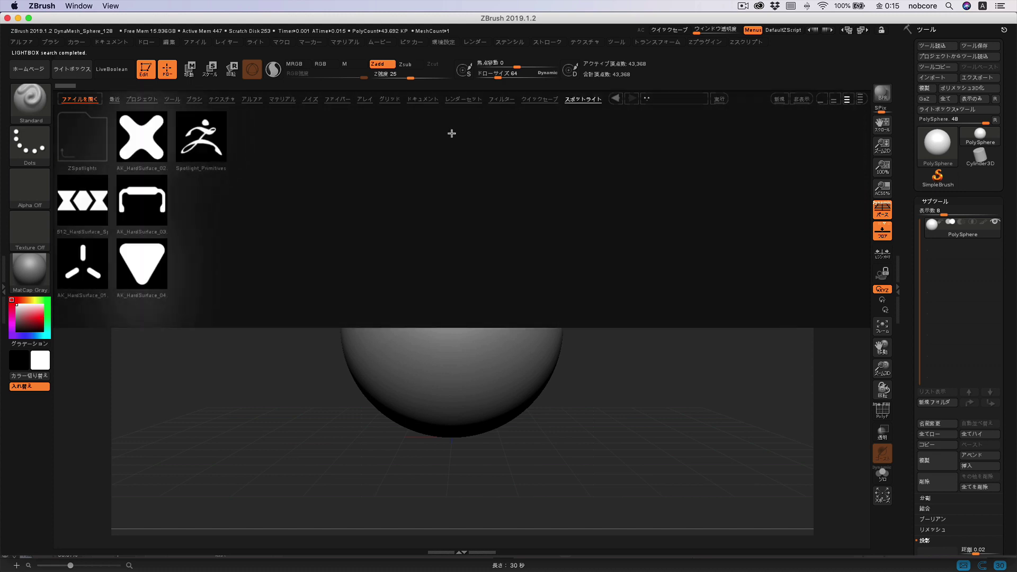
double_click(89, 209)
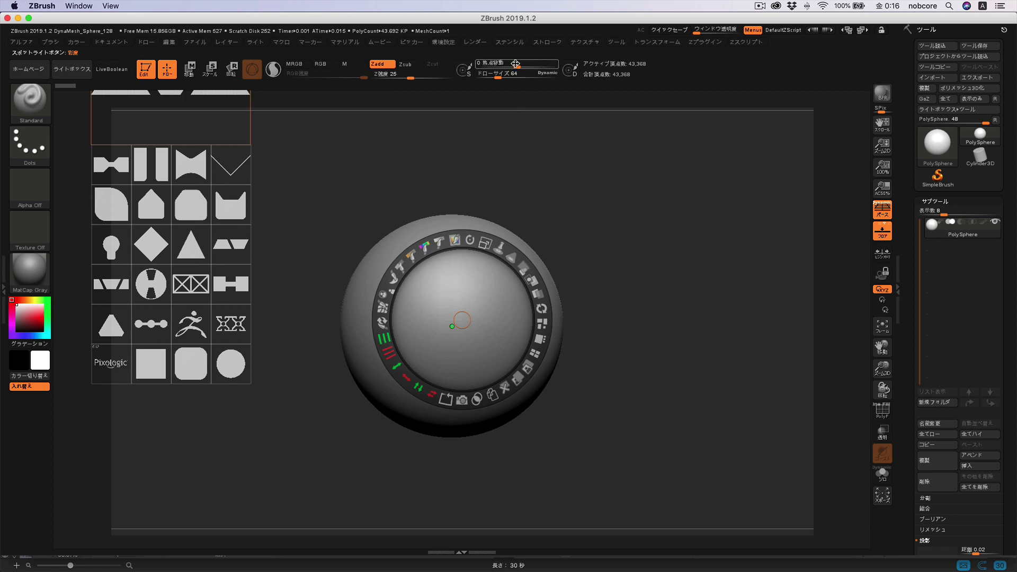
Import hopbox_アートボード 1.psd as a texture, found by sorting by Date Modified.
left_click(586, 47)
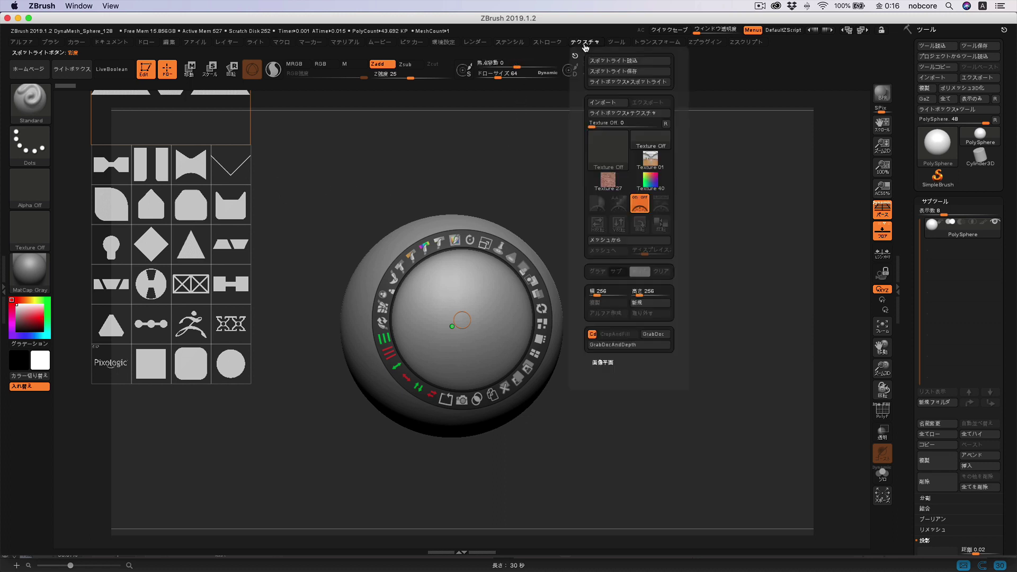
left_click(605, 160)
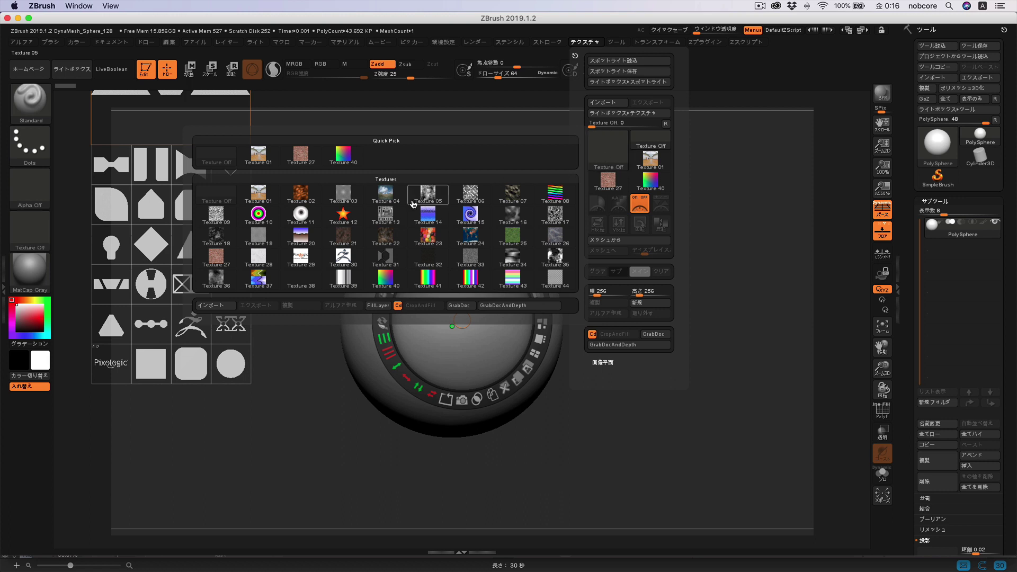
left_click(224, 311)
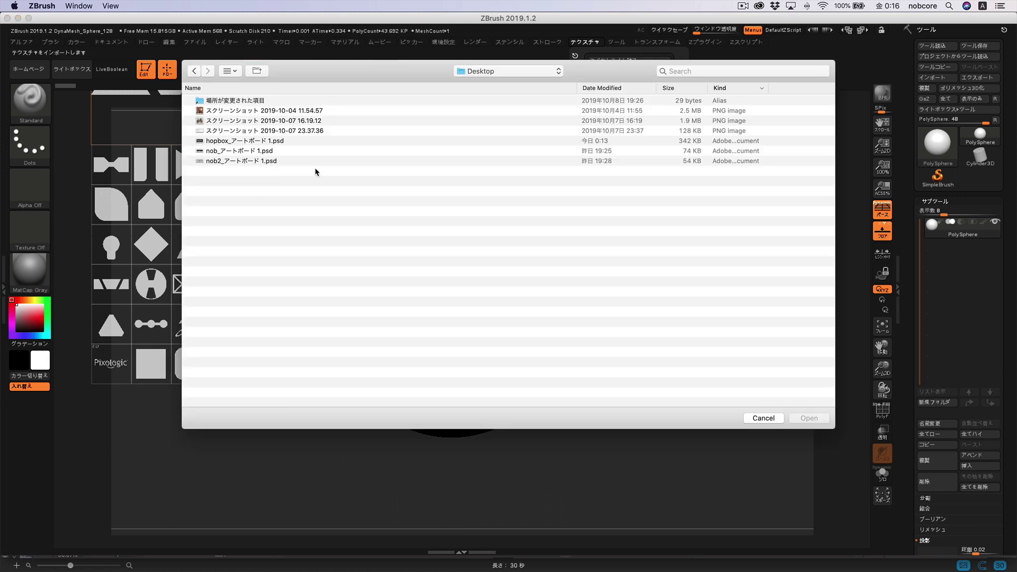
left_click(590, 89)
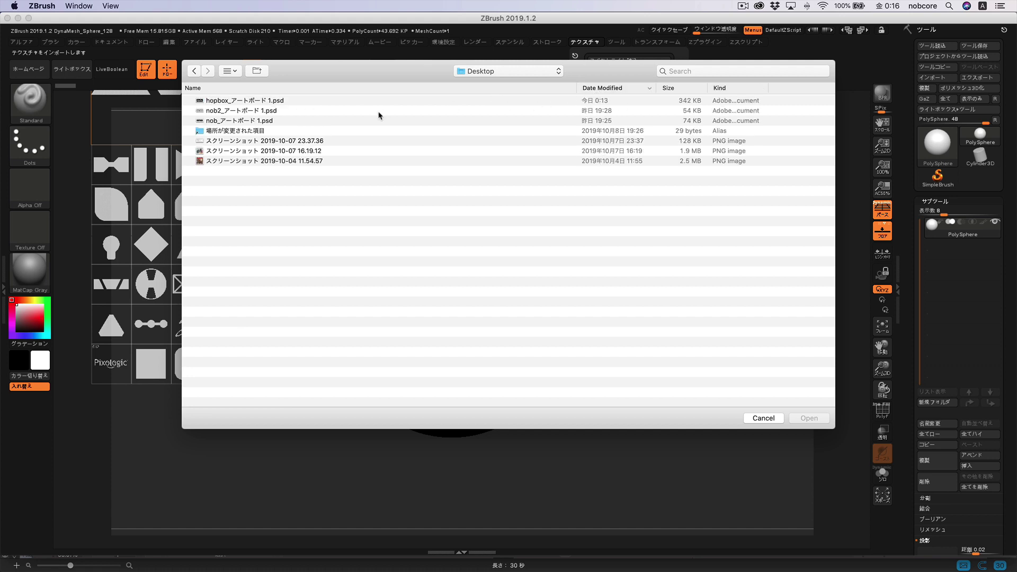
left_click(286, 103)
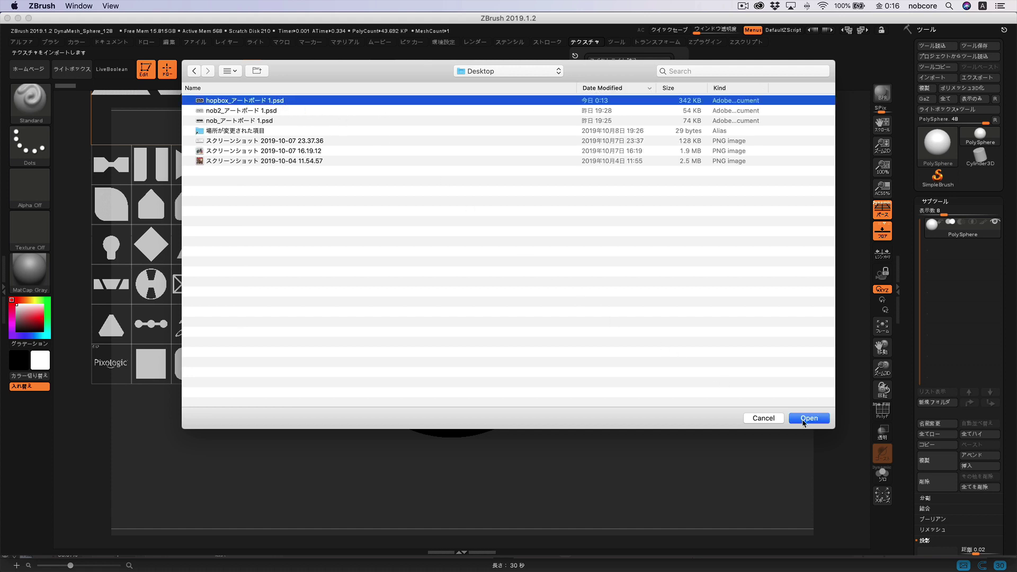
left_click(803, 418)
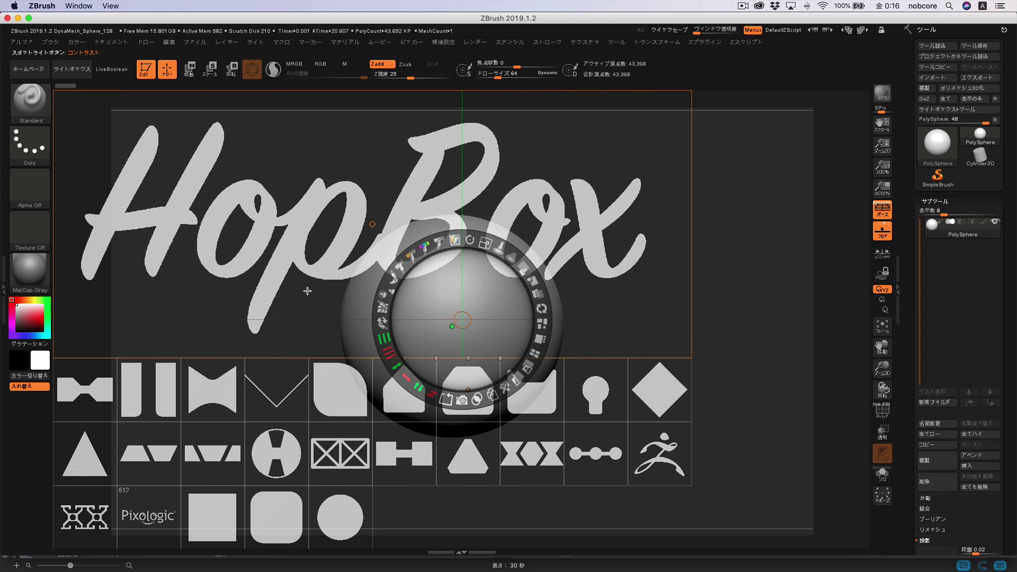
Shift the HopBox image right, Snapshot3D it, turn off perspective, and hide Spotlight.
mouse_move(288, 272)
left_mouse_down()
mouse_move(393, 275)
mouse_move(382, 277)
left_mouse_up()
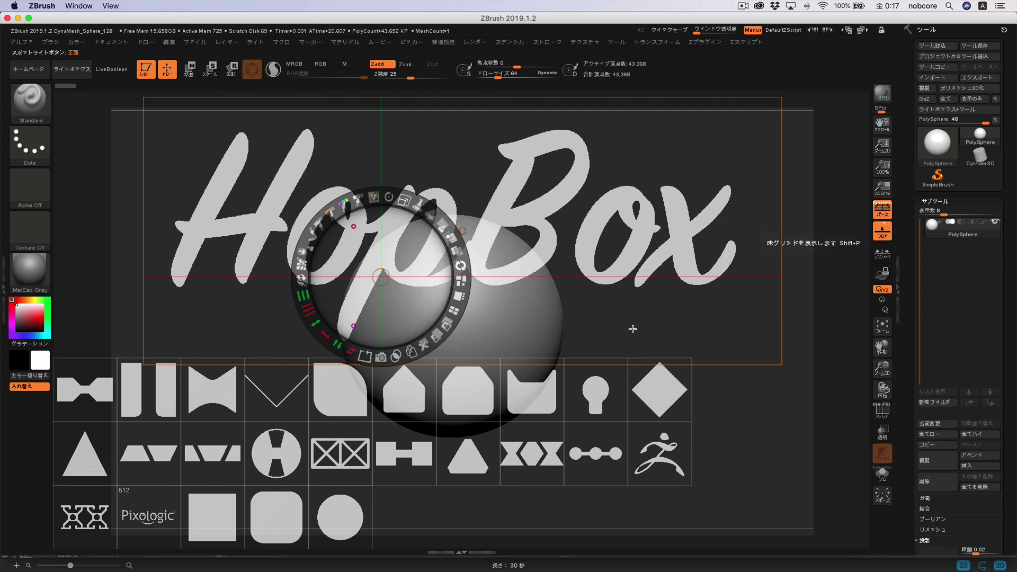
left_click(380, 359)
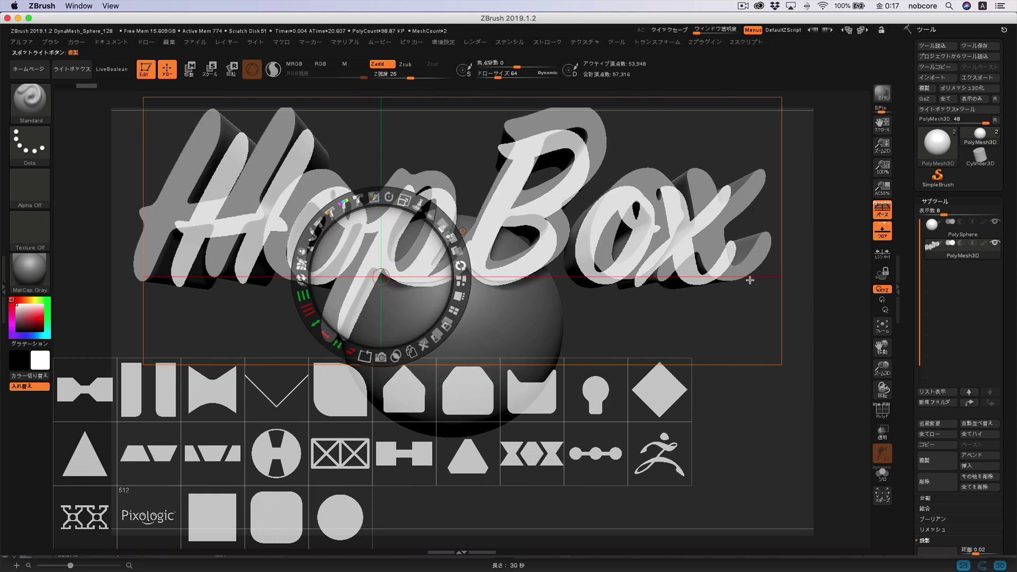
left_click(881, 212)
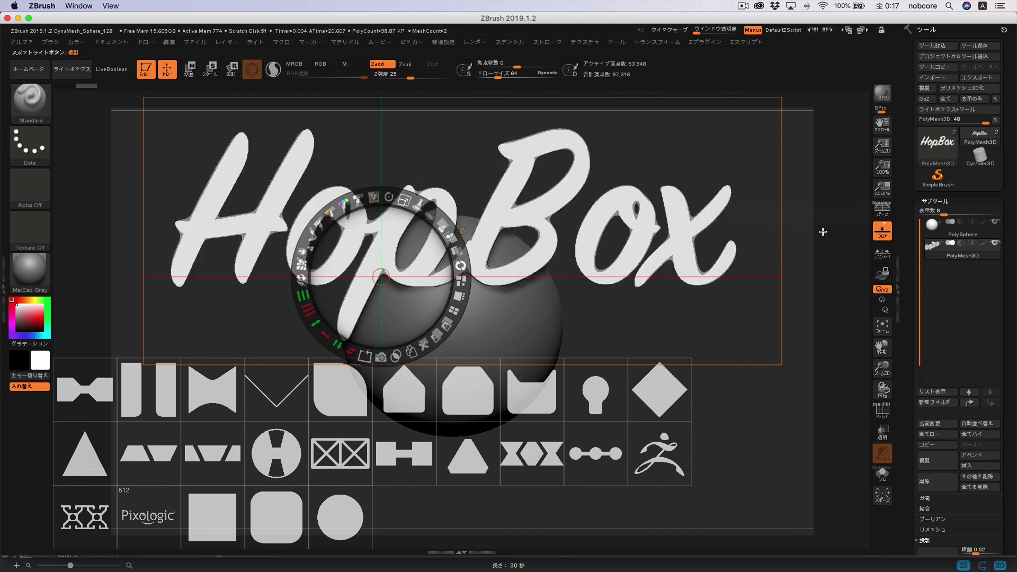
key("shift+z")
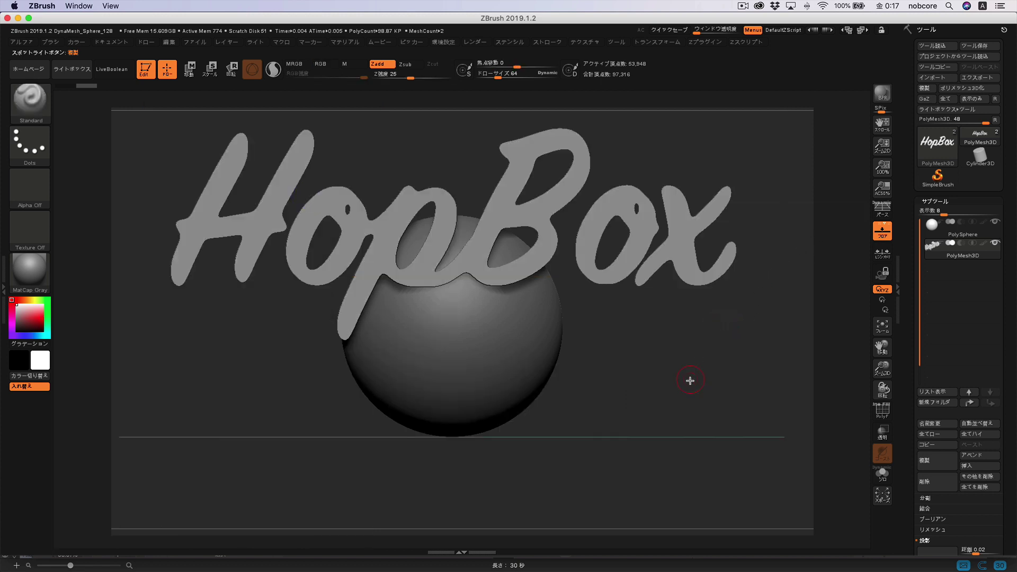
Orbit to check the text's extrusion depth, then delete the PolyMesh3D text subtool.
mouse_move(689, 381)
left_mouse_down()
mouse_move(670, 413)
mouse_move(635, 396)
mouse_move(688, 399)
left_mouse_up()
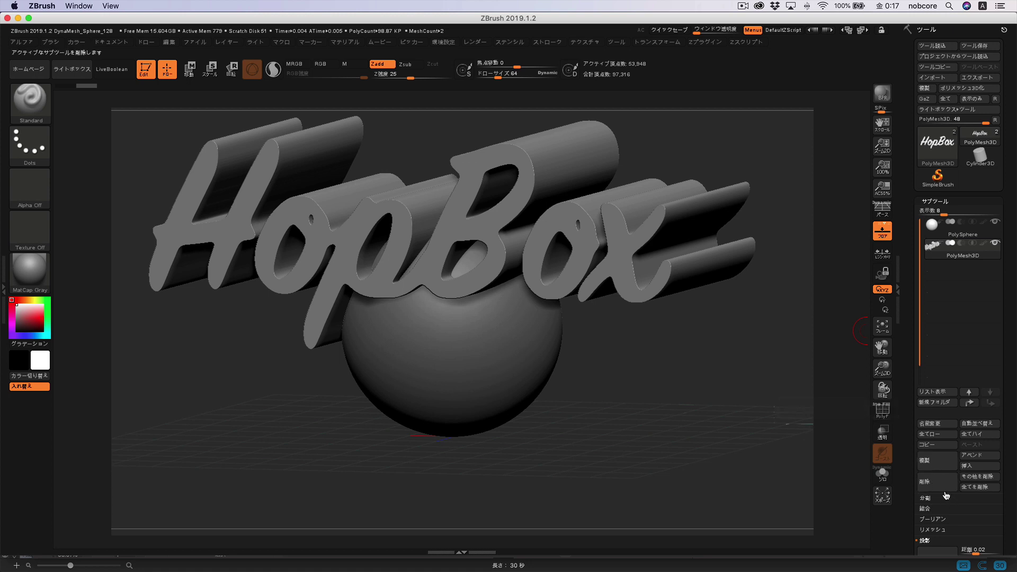
left_click(943, 487)
left_click(835, 510)
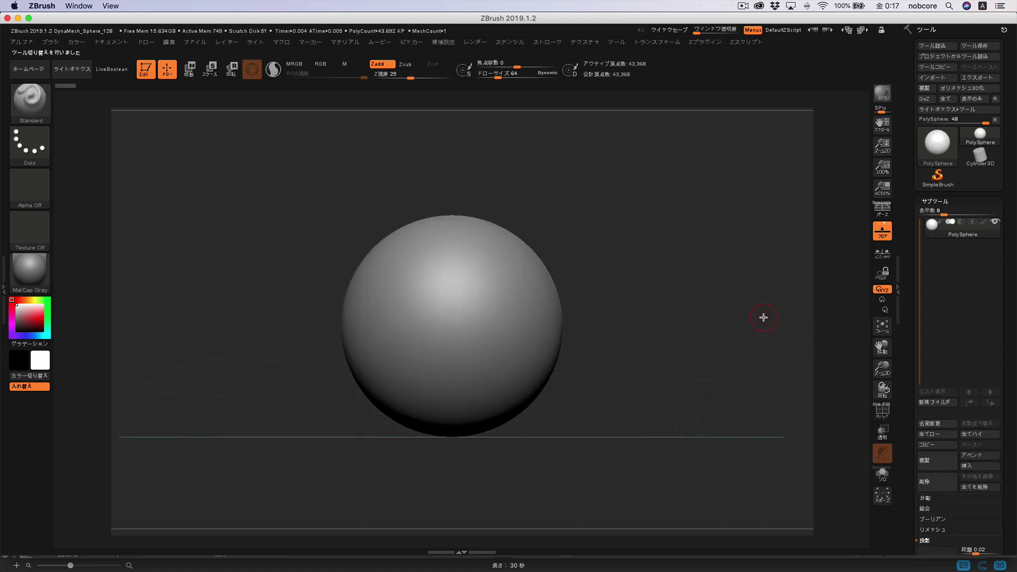
Reopen the Spotlight overlay and expand the Spotlight subpalette in Preferences.
key("h")
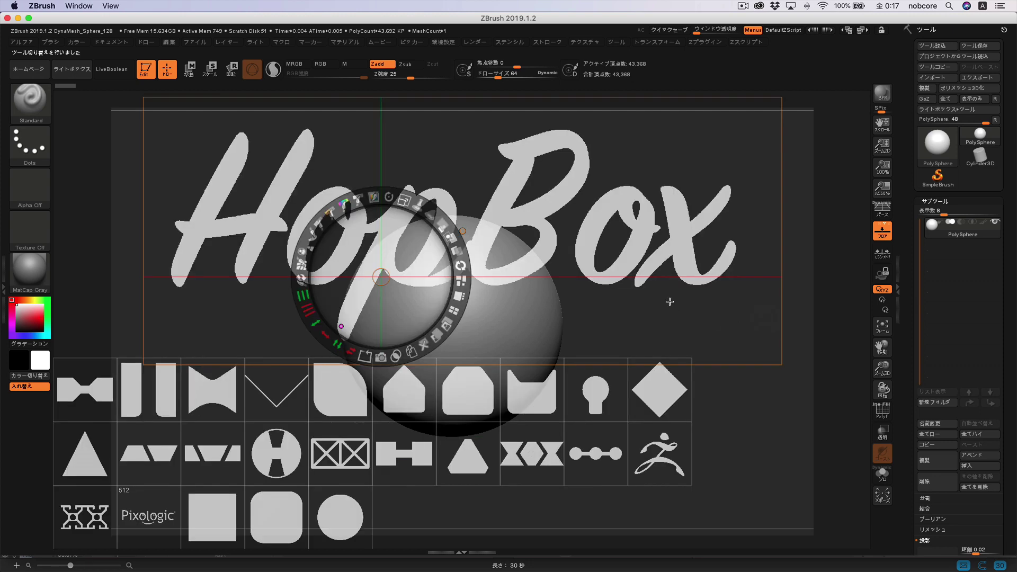
left_click(448, 45)
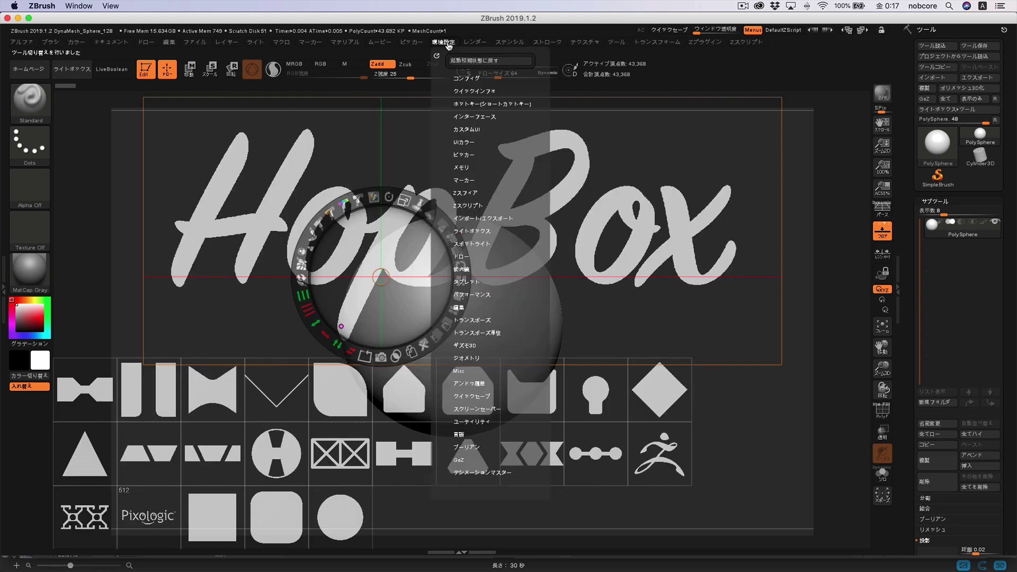
left_click(471, 244)
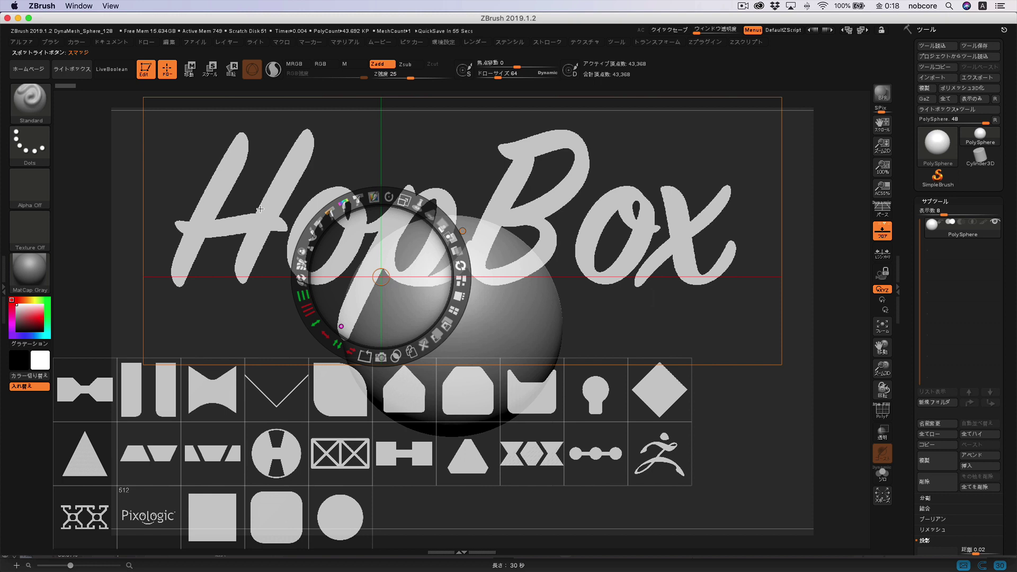
Visit Preferences, then Snapshot3D the HopBox lettering into a new subtool.
left_click(442, 42)
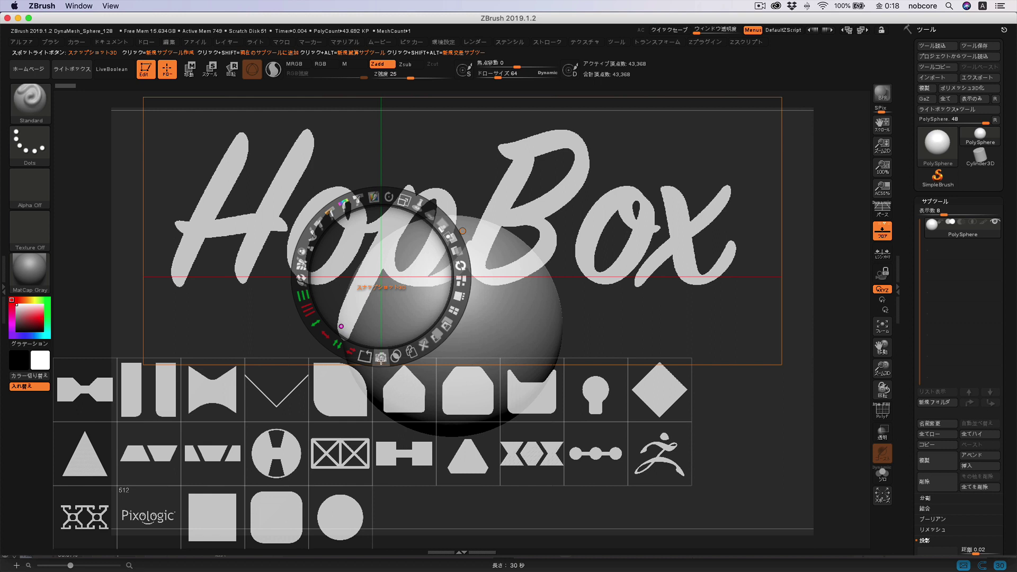
left_click(381, 358)
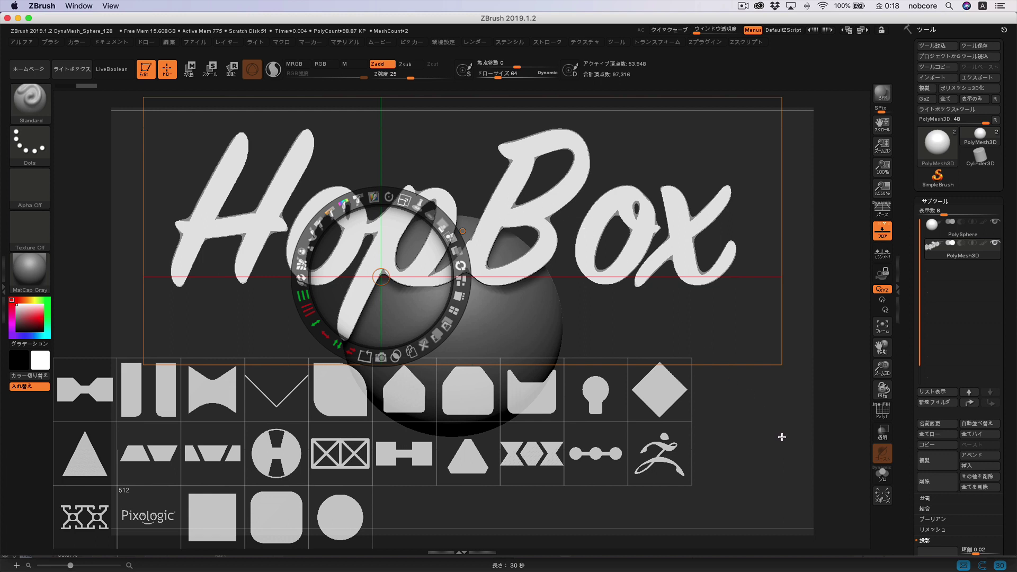
Hide Spotlight and delete the PolySphere subtool, leaving only the extruded HopBox text.
key("shift+z")
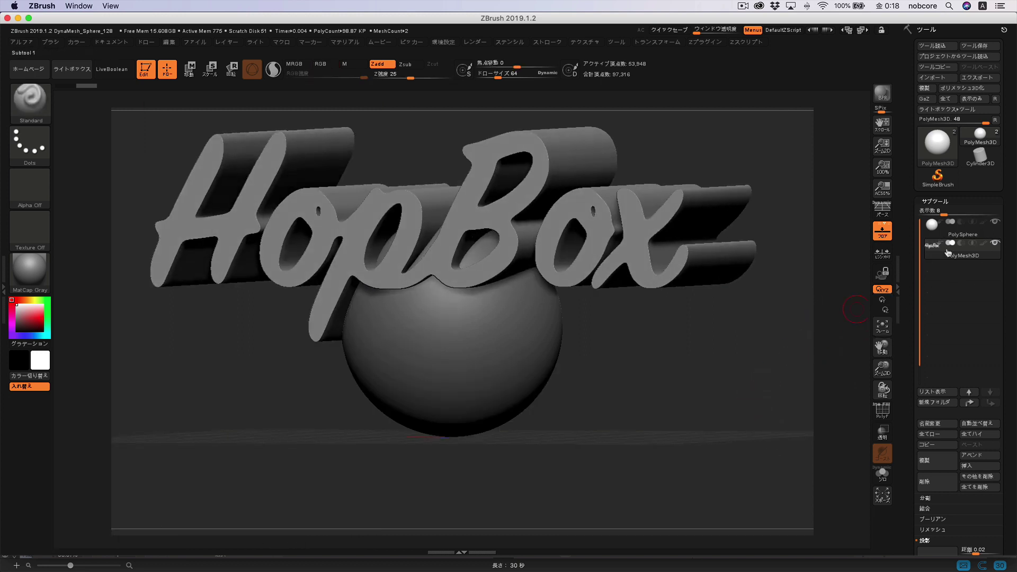
left_click(967, 233)
mouse_move(758, 358)
left_mouse_down()
mouse_move(720, 345)
mouse_move(535, 329)
mouse_move(704, 352)
mouse_move(783, 324)
left_mouse_up()
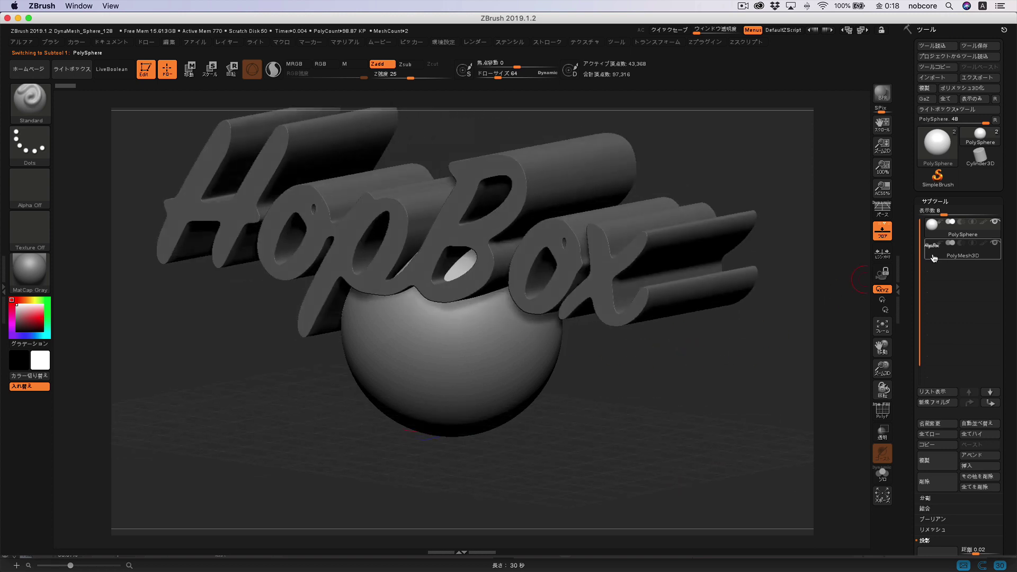
left_click(934, 486)
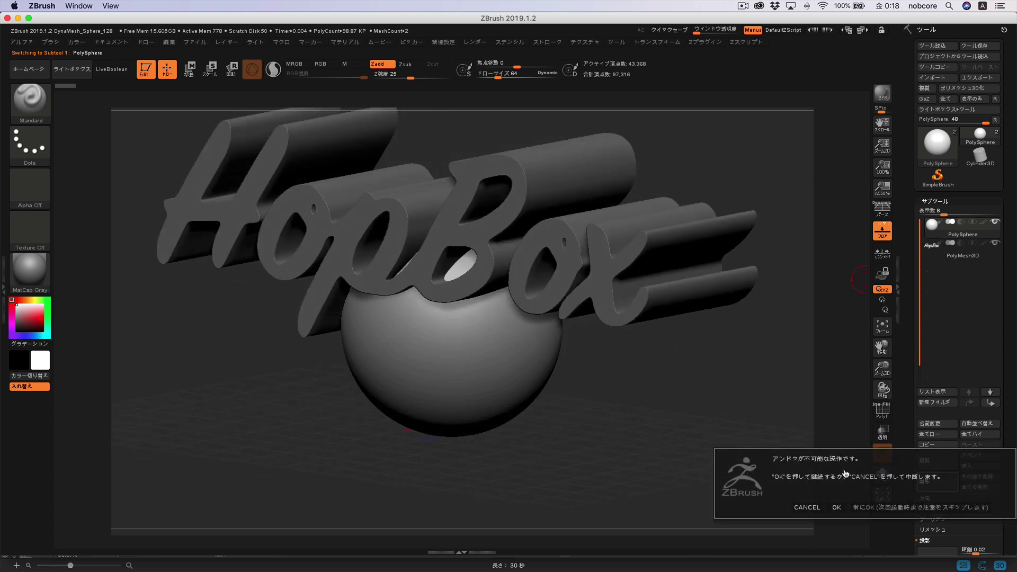
left_click(837, 507)
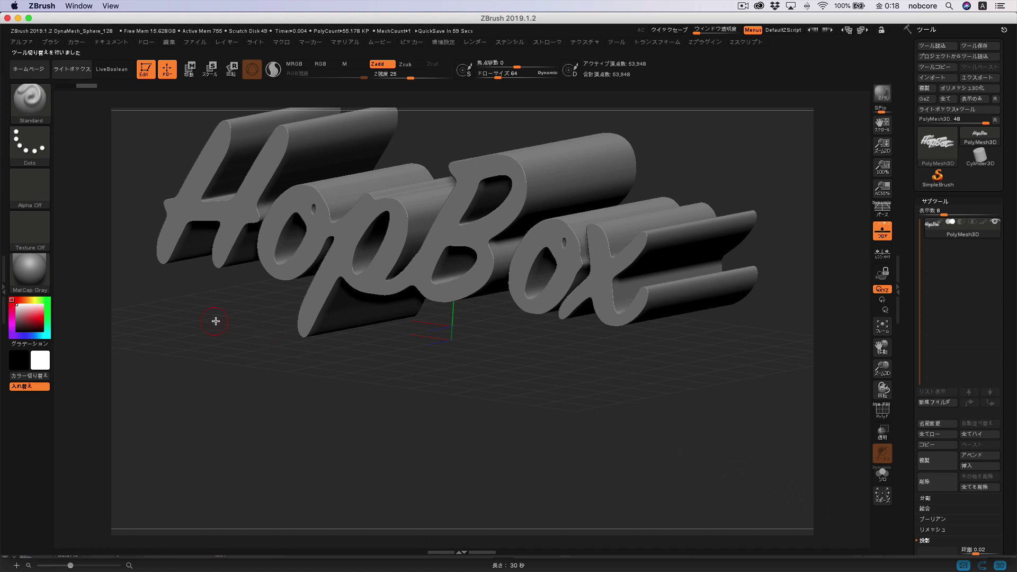
Apply the SkinShade4 material and turn on PolyFrame to show polygroups and wireframe.
left_click(29, 273)
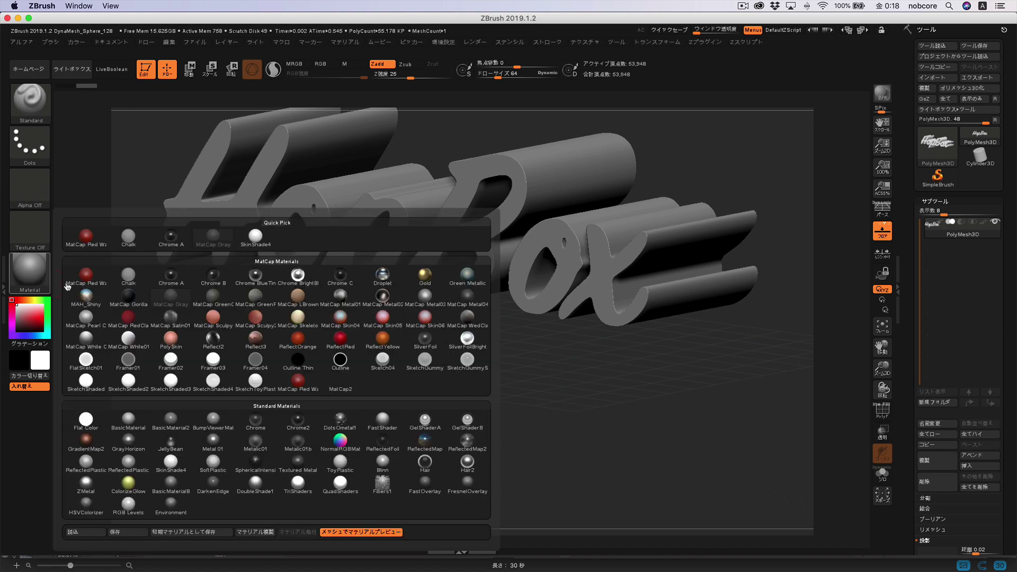
left_click(255, 240)
key("shift+f")
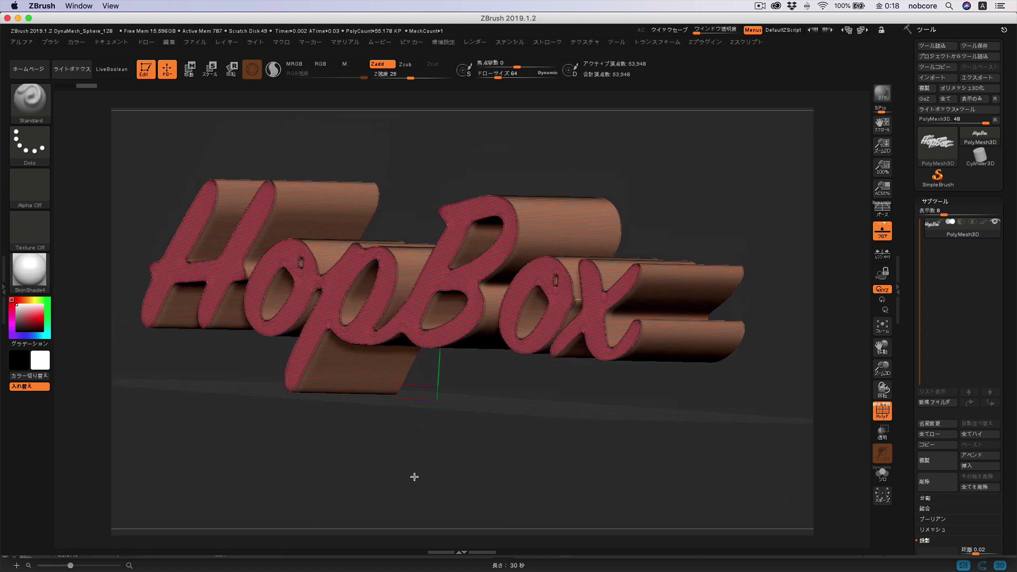
Orbit and zoom closely along the letters, then frame the whole HopBox word.
mouse_move(414, 476)
left_mouse_down("ctrl")
mouse_move(475, 465)
mouse_move(519, 436)
mouse_move(540, 404)
left_mouse_up("ctrl")
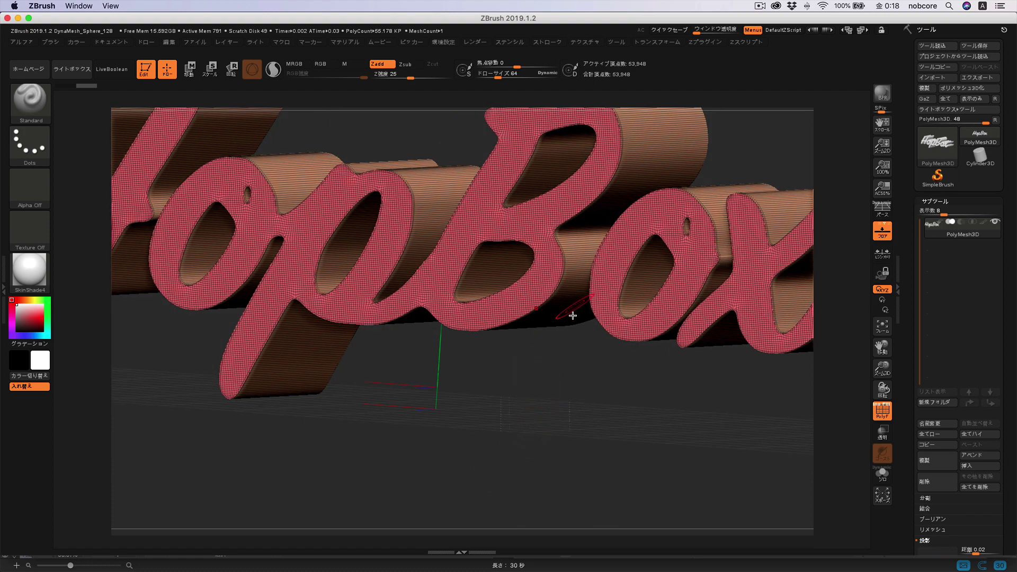
mouse_move(572, 315)
left_mouse_down()
mouse_move(474, 427)
mouse_move(475, 444)
left_mouse_up()
left_click_drag(500, 457, 571, 430)
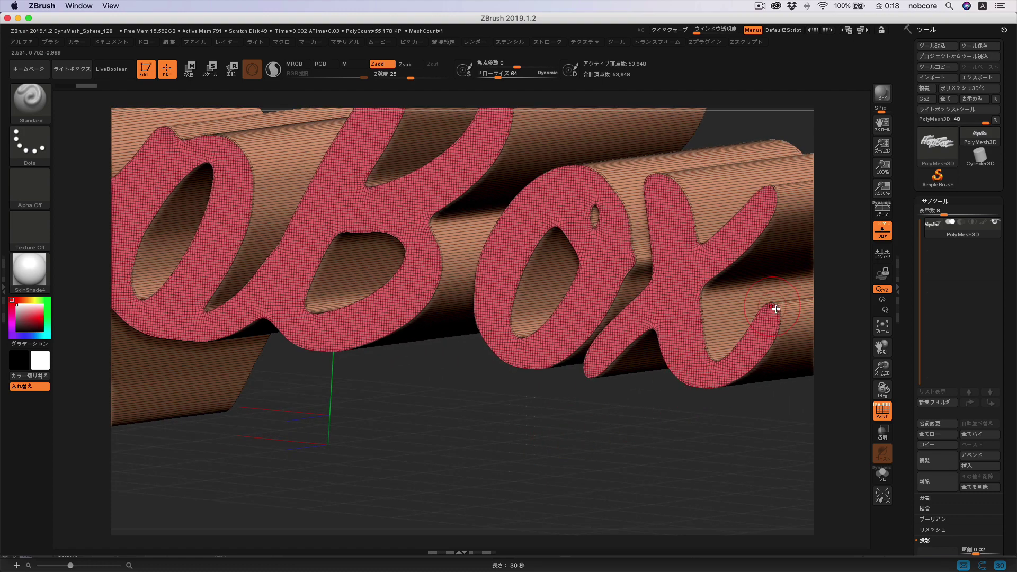
mouse_move(665, 482)
left_mouse_down()
mouse_move(617, 468)
mouse_move(684, 457)
mouse_move(584, 470)
left_mouse_up()
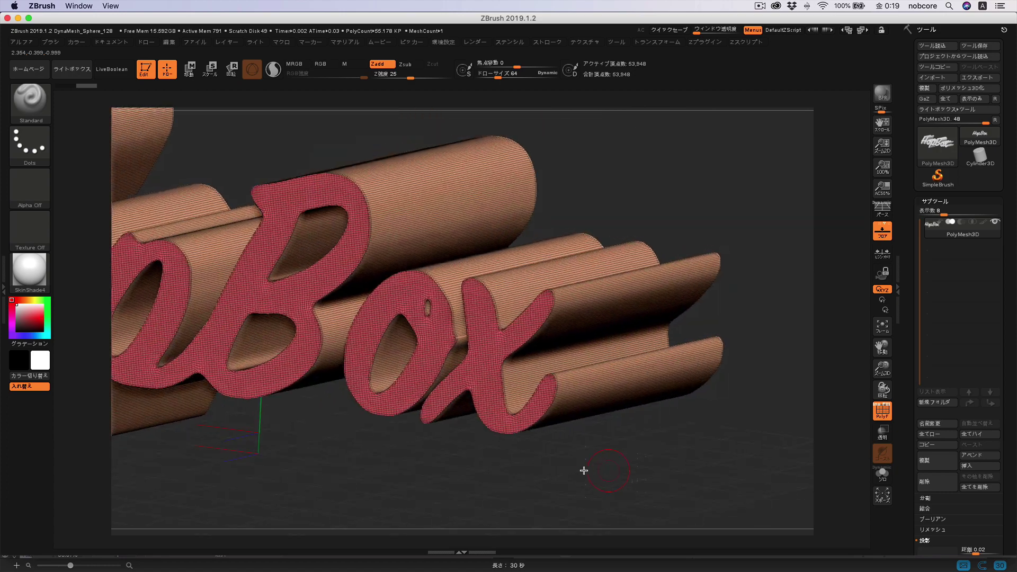
mouse_move(638, 454)
left_mouse_down()
mouse_move(595, 515)
mouse_move(609, 465)
mouse_move(600, 457)
mouse_move(657, 458)
left_mouse_up()
left_click_drag(909, 452, 905, 381)
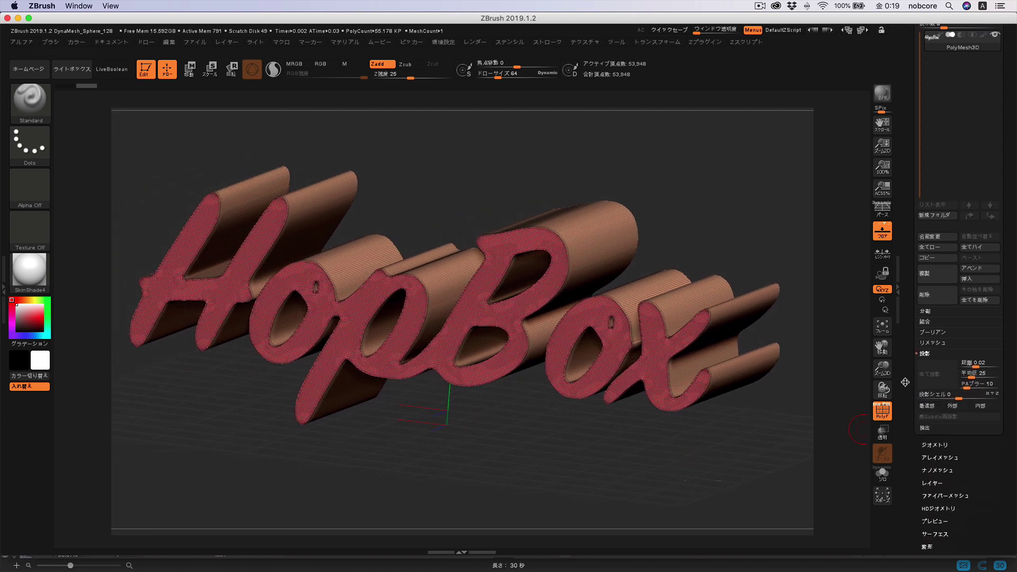
Raise Crease Bevel Width in stages to 0.20828, with PolyFrame turned off.
left_click(945, 441)
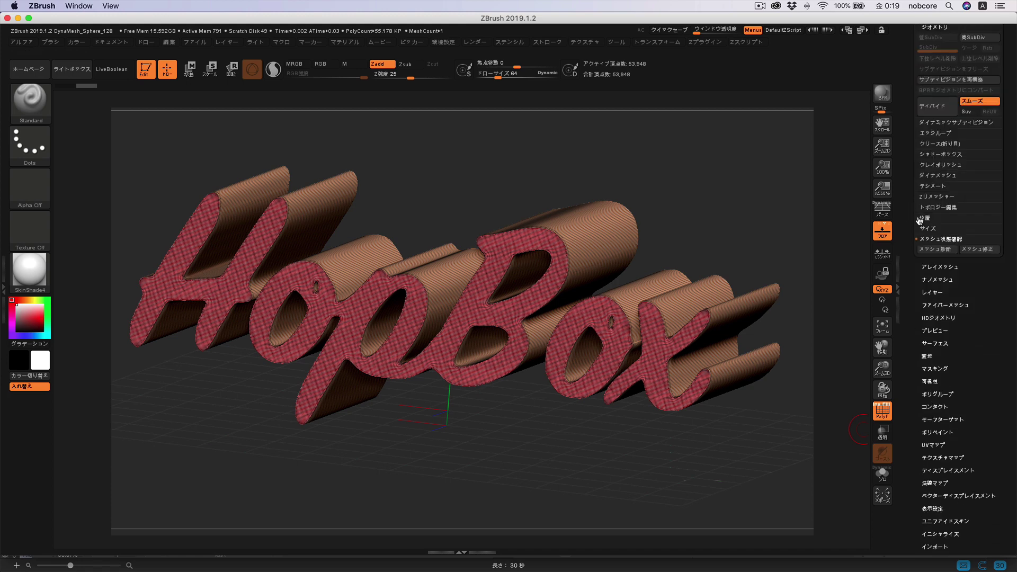
left_click(934, 144)
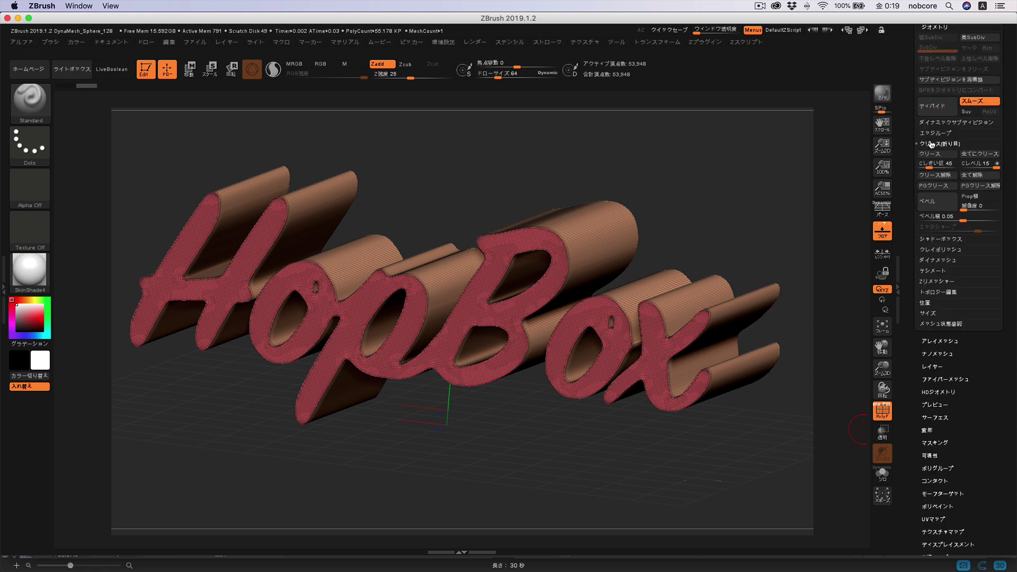
left_click(951, 218)
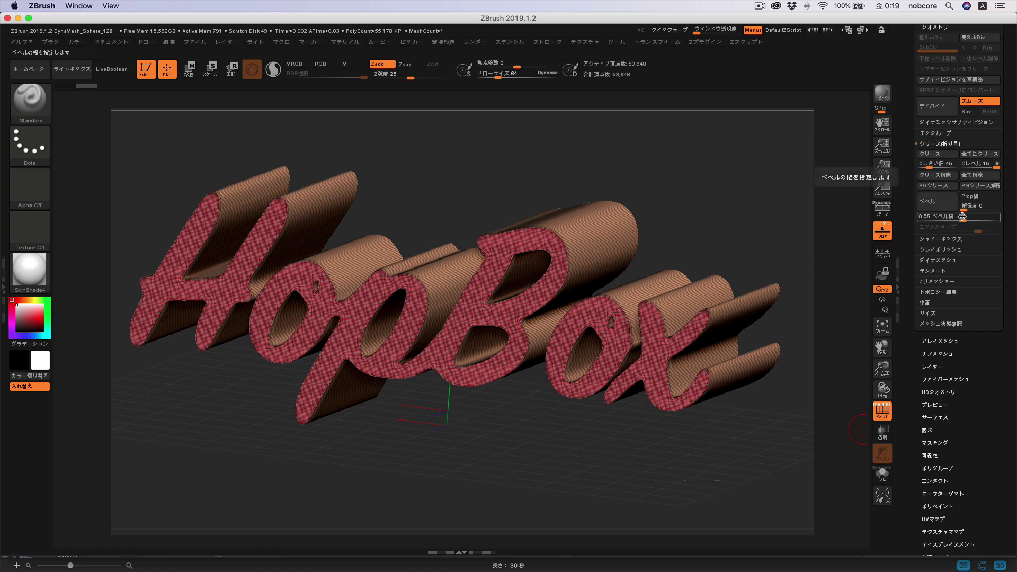
left_click_drag(960, 217, 973, 221)
key("shift+f")
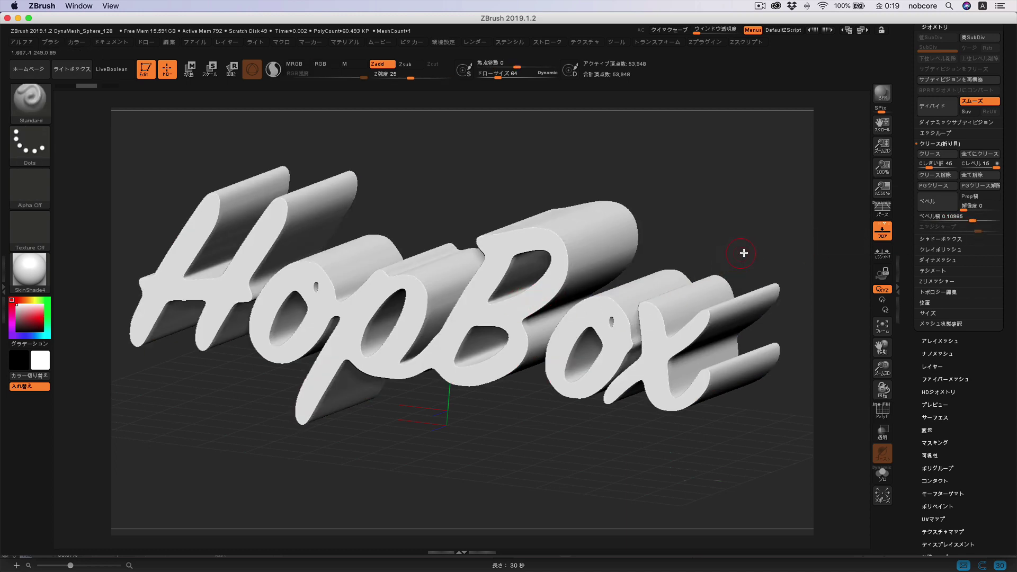
key("ctrl")
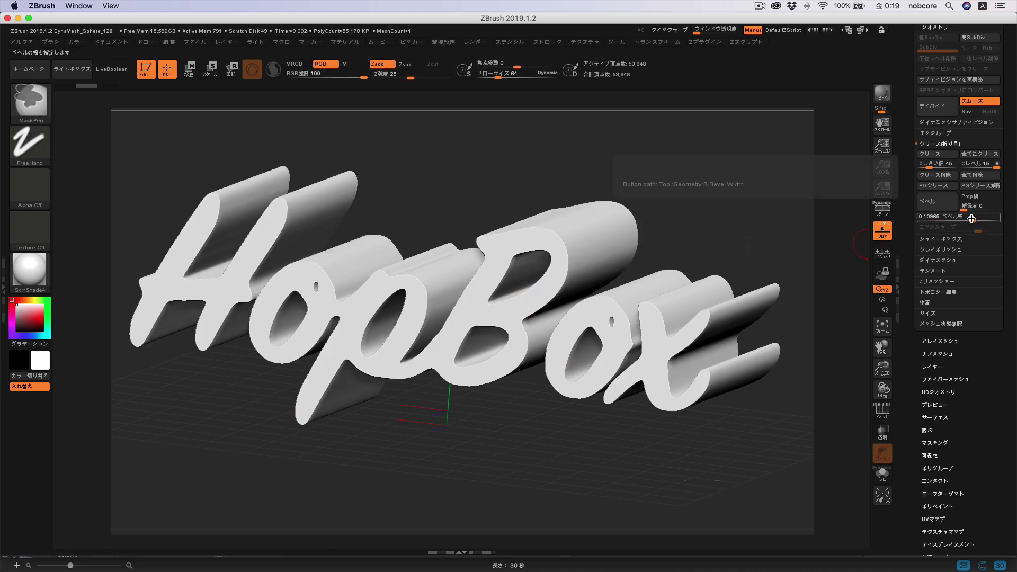
left_click_drag(974, 217, 983, 220)
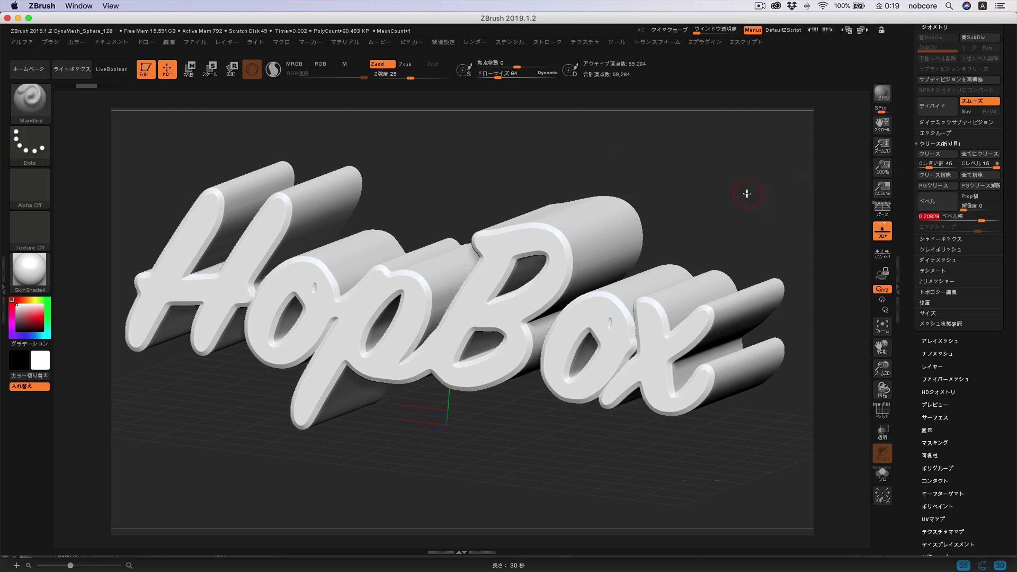
left_click_drag(746, 193, 476, 189)
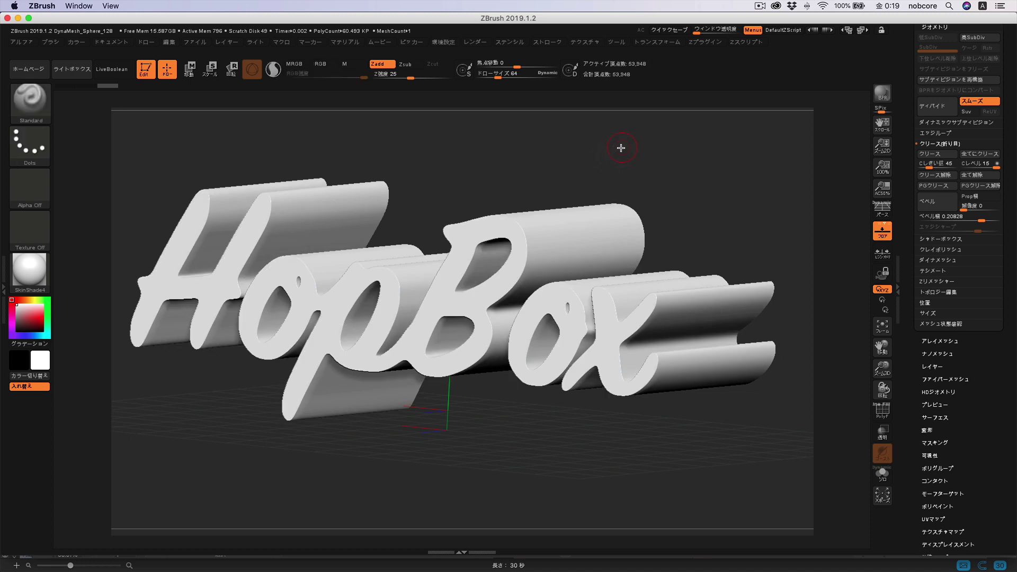
Narrow the HopBox bevel width in Geometry > Crease to about 0.18.
key("w")
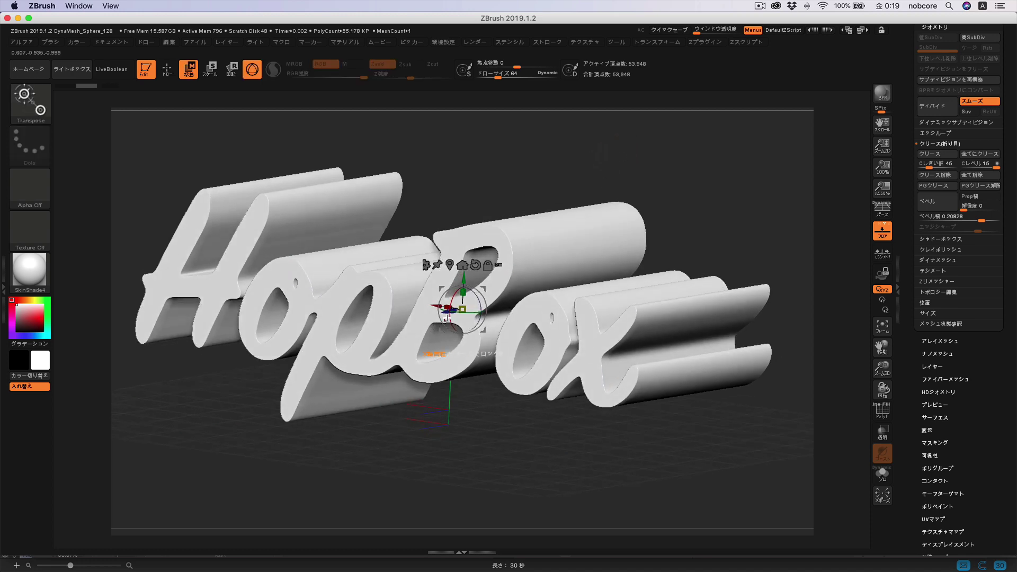
mouse_move(456, 310)
left_mouse_down()
mouse_move(575, 289)
mouse_move(630, 224)
left_mouse_up()
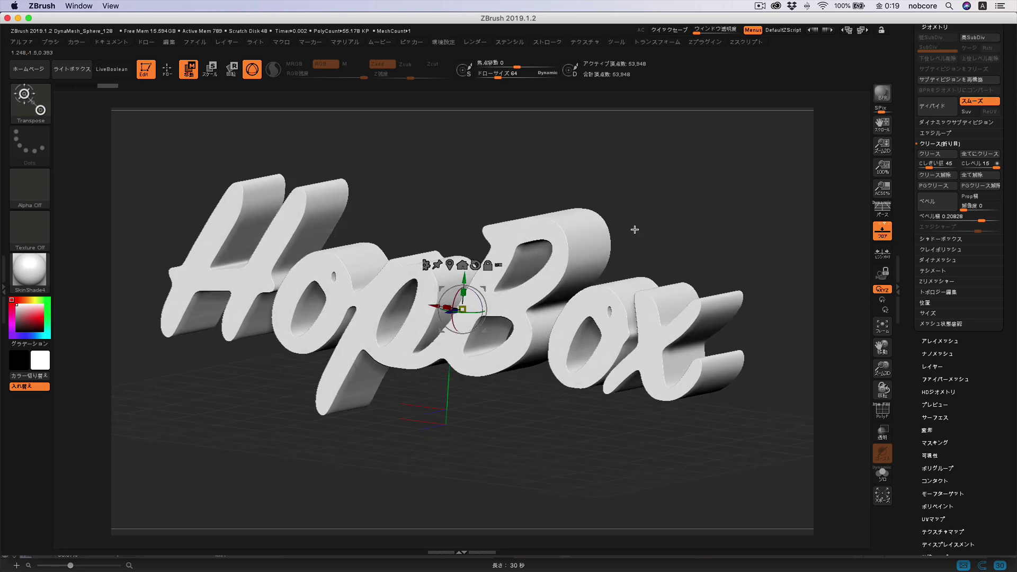
key("ctrl")
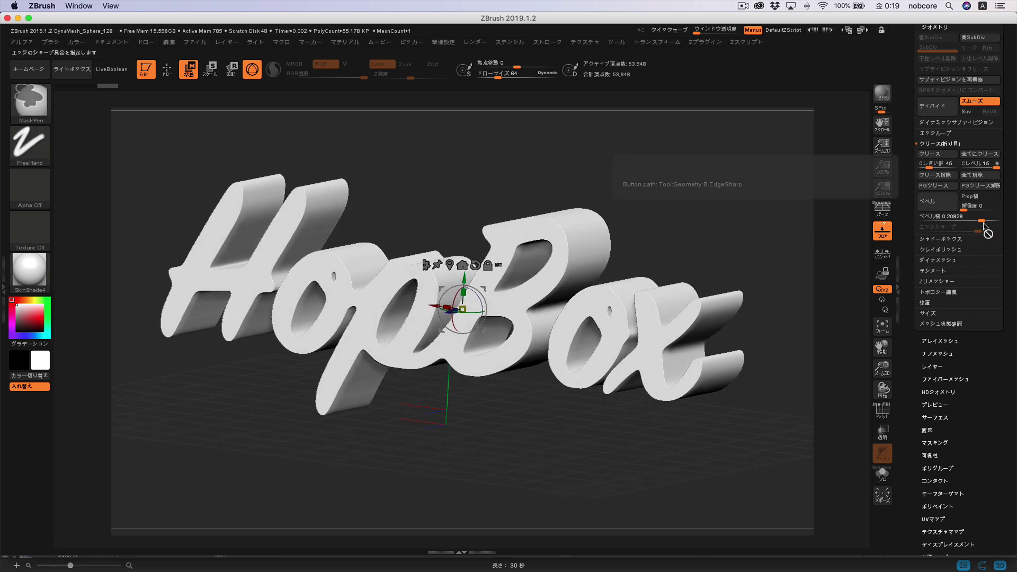
left_click_drag(981, 220, 981, 221)
Show PolyFrame polygroups and inspect the purple bevel rim around the letters.
key("shift+f")
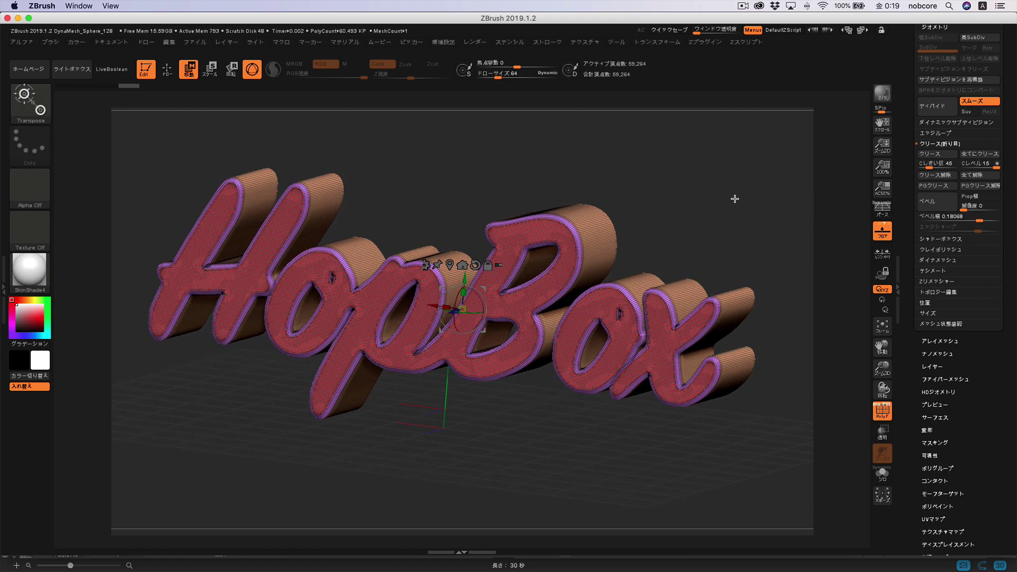
left_click_drag(761, 230, 688, 244, "alt")
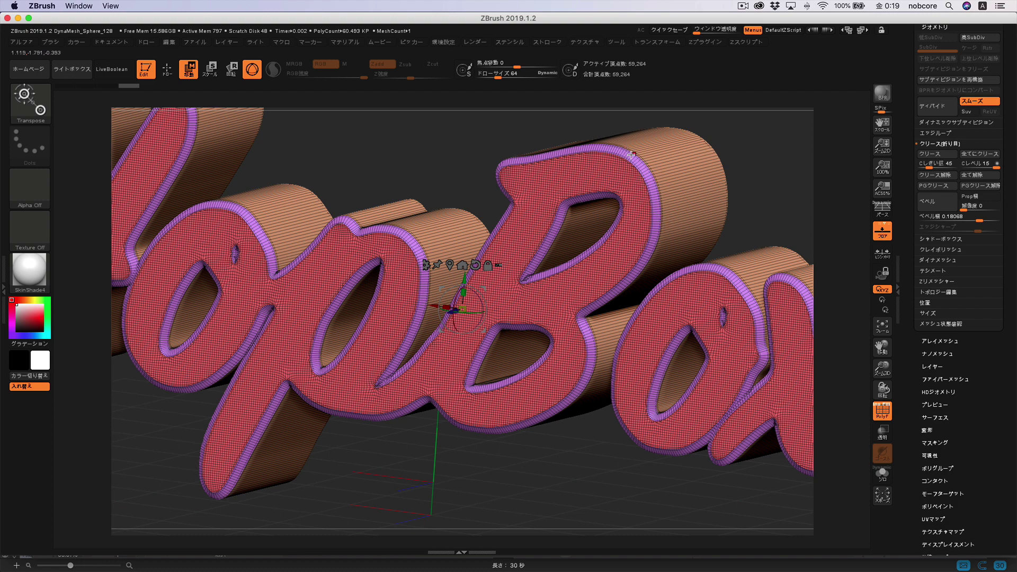
mouse_move(693, 224)
left_mouse_down()
mouse_move(797, 185)
mouse_move(622, 184)
left_mouse_up()
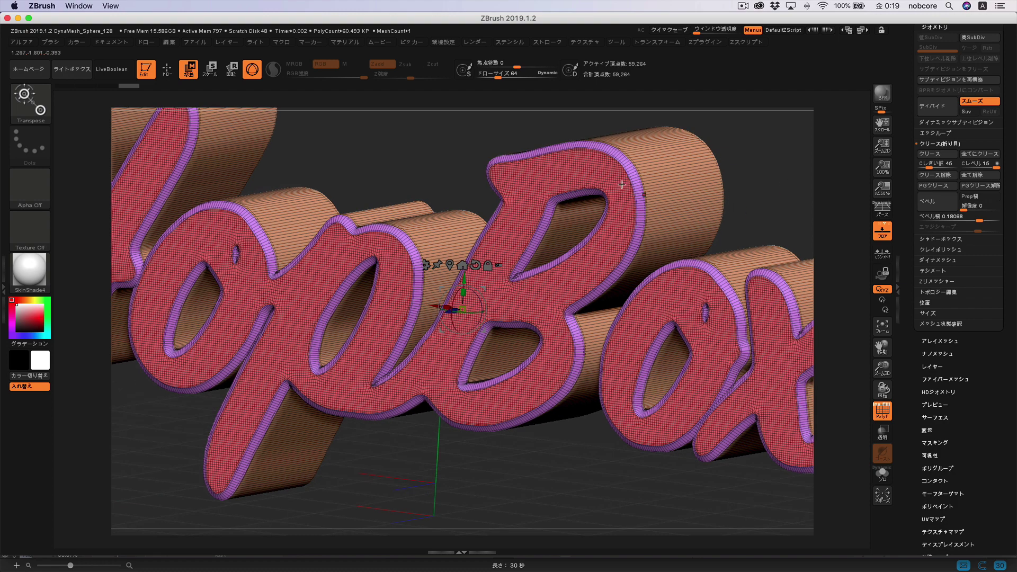
left_click_drag(777, 181, 794, 197)
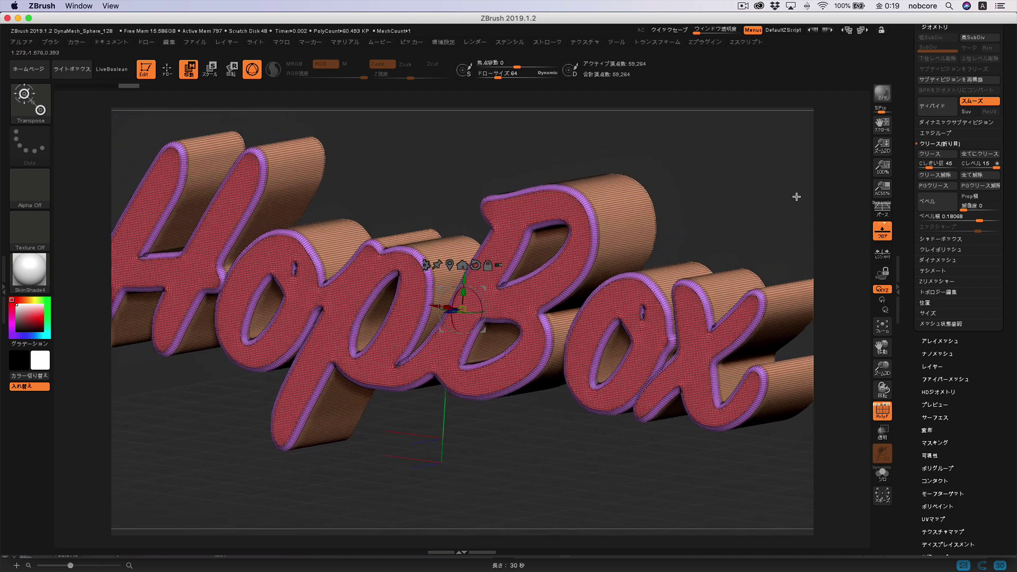
Run ZRemesher on HopBox with Keep Groups, Keep Creases and Detect Edges enabled.
left_click(937, 281)
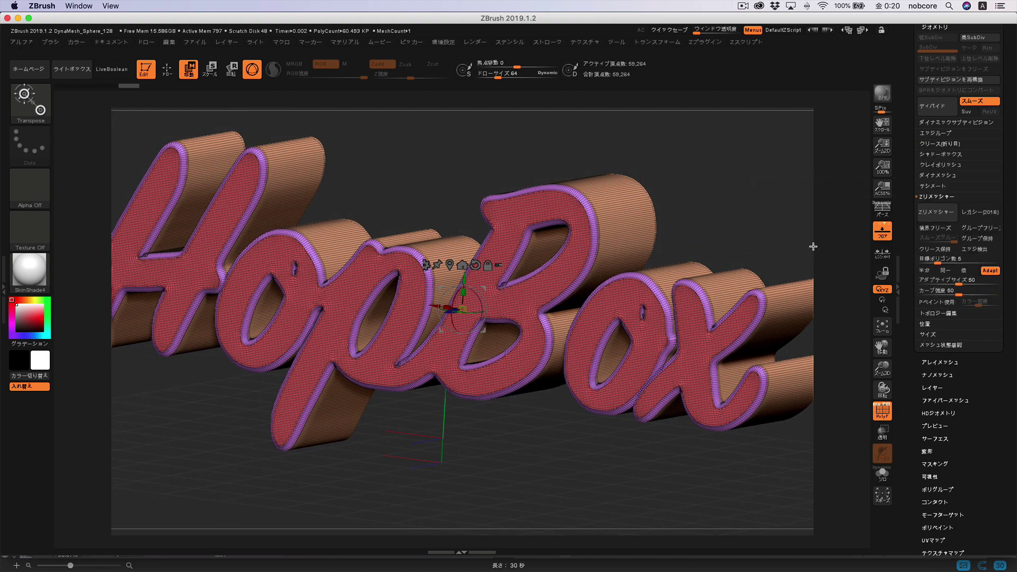
left_click(985, 240)
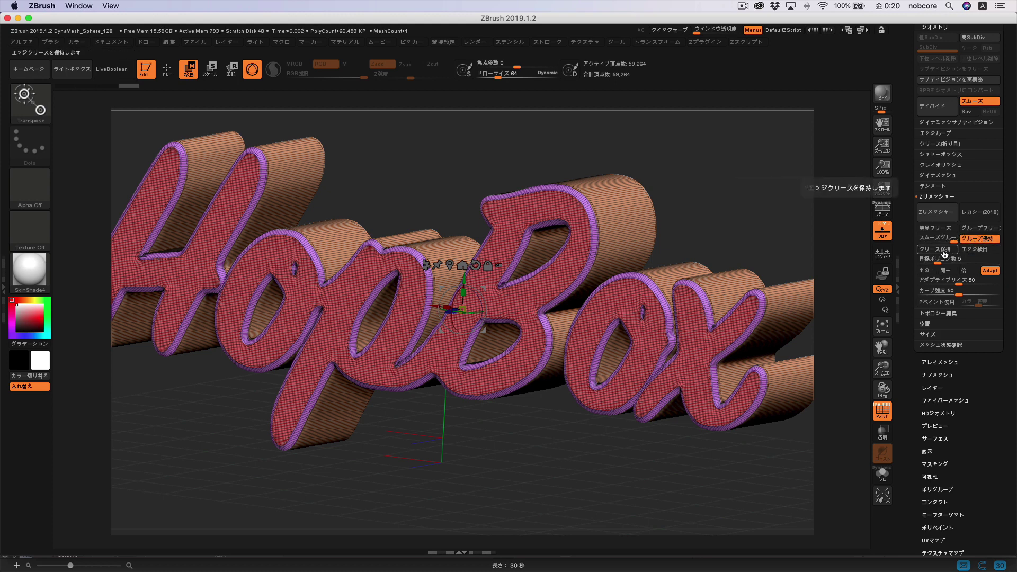
left_click(945, 254)
left_click(984, 250)
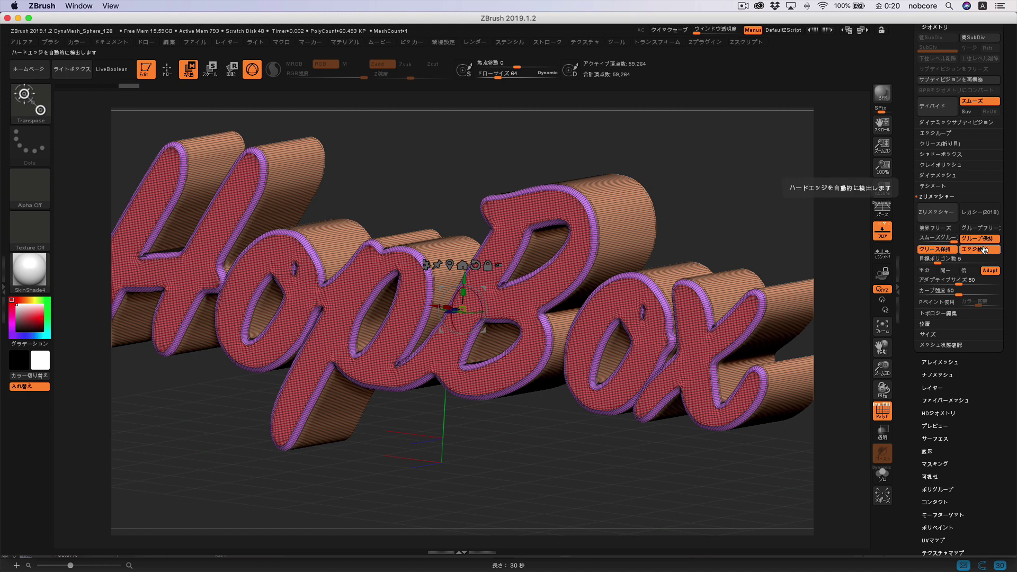
left_click(937, 213)
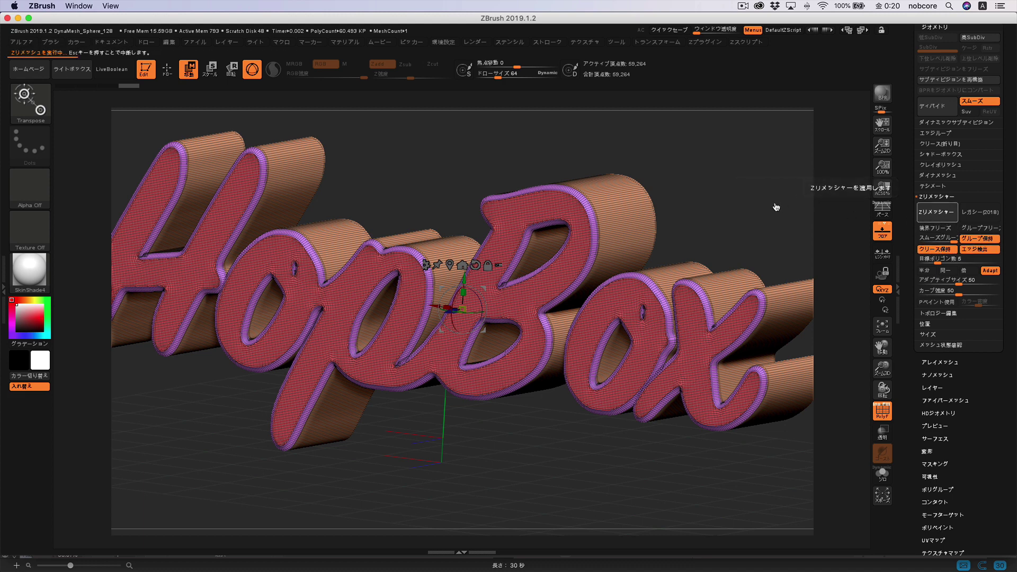